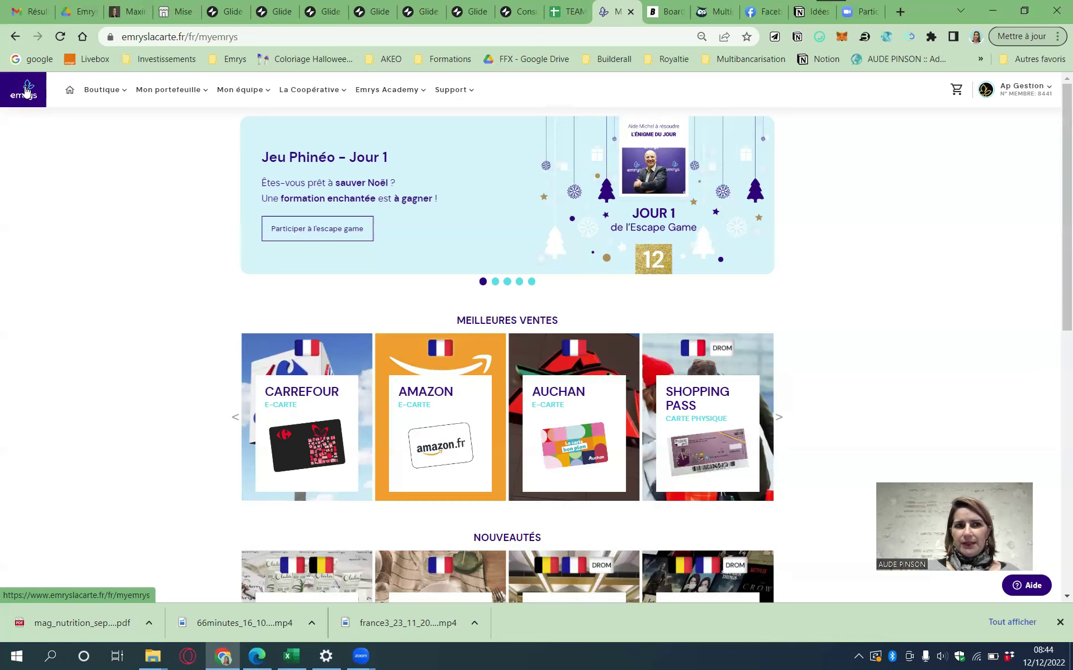
Step: Open the Activité de mon équipe page and review the filter options for client type, licence type and activity status
{"action": "mouse_move", "coordinate": [252, 92]}
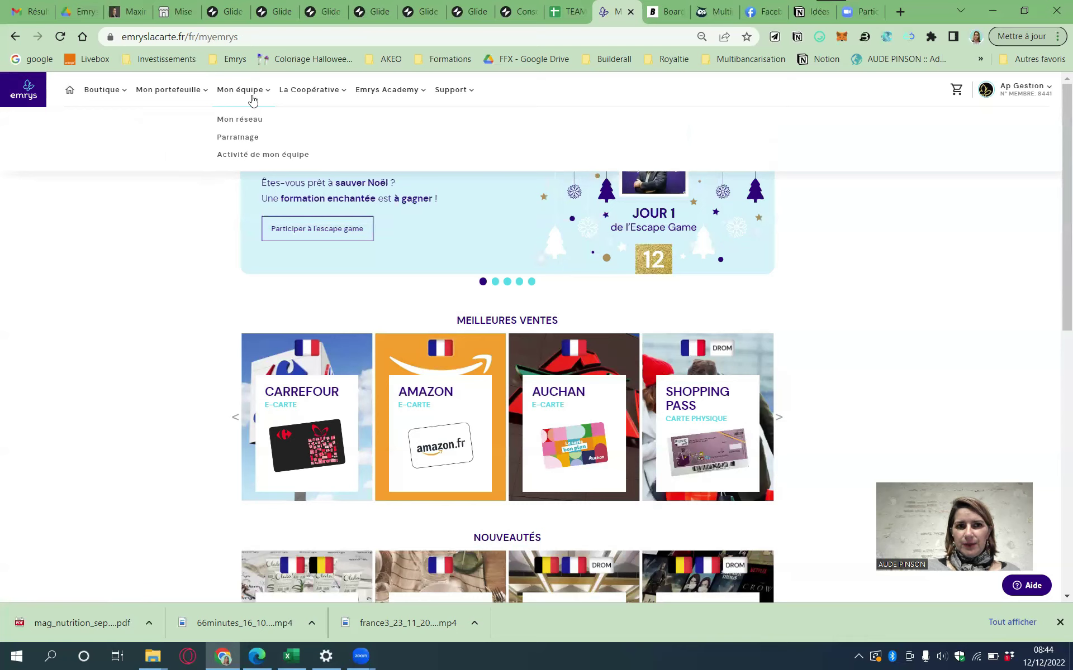
{"action": "left_click", "coordinate": [259, 159]}
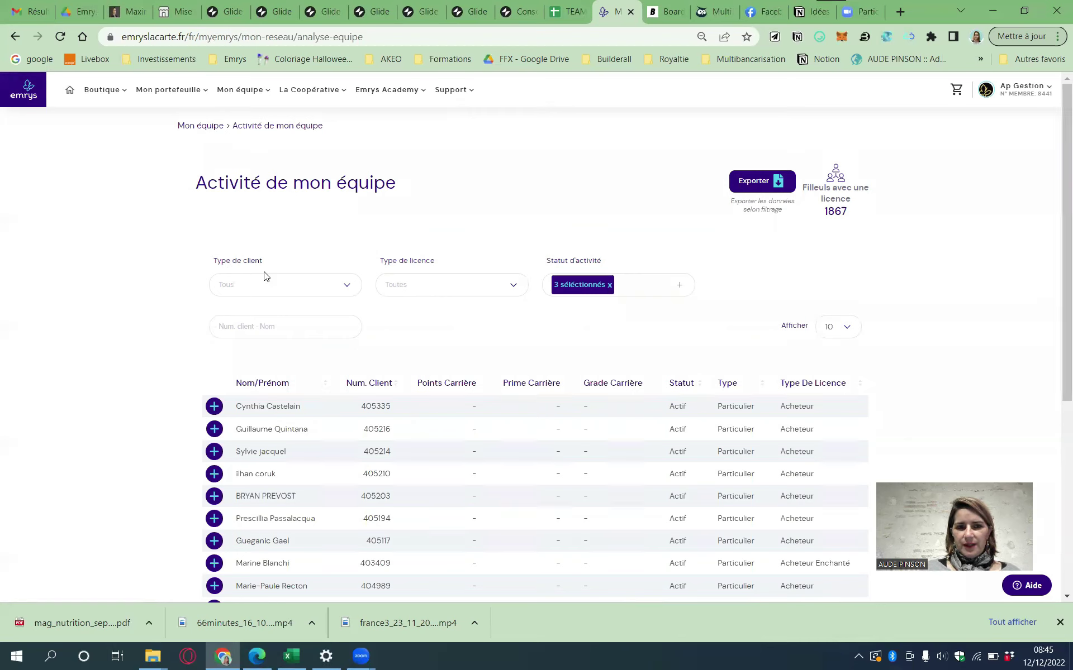
{"action": "left_click", "coordinate": [346, 287]}
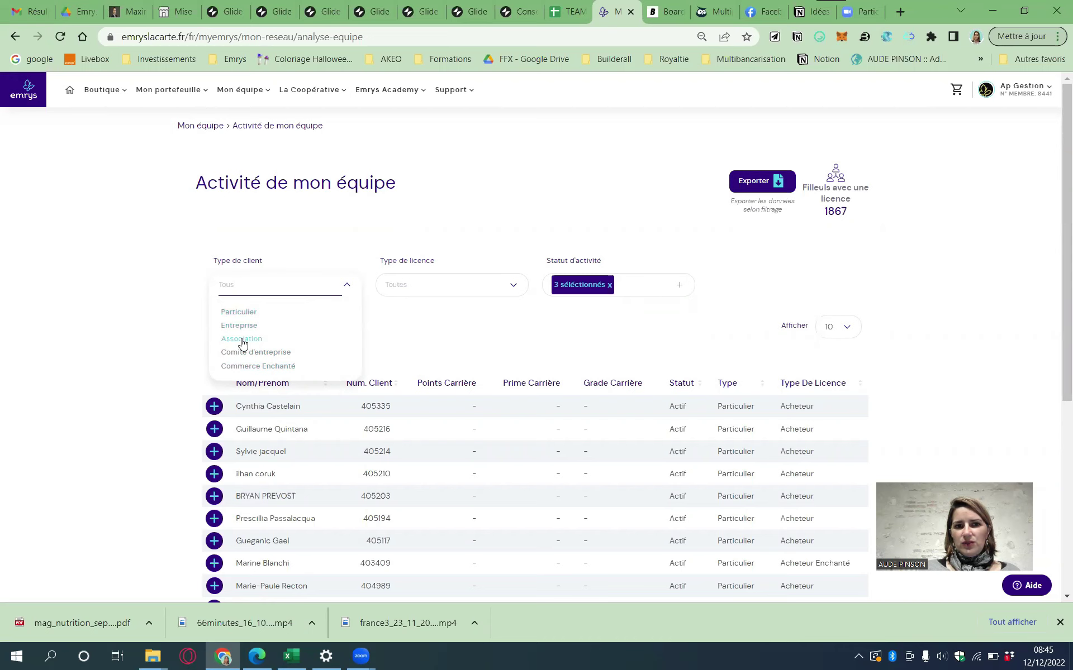
{"action": "left_click", "coordinate": [515, 287]}
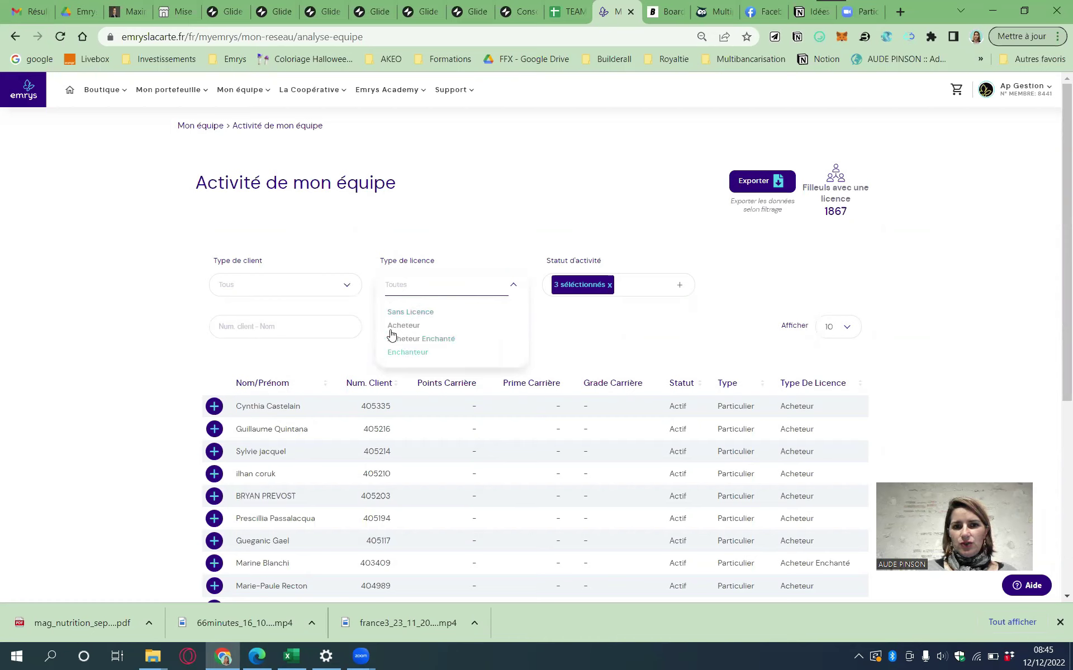
{"action": "left_click", "coordinate": [604, 318]}
{"action": "left_click", "coordinate": [629, 286]}
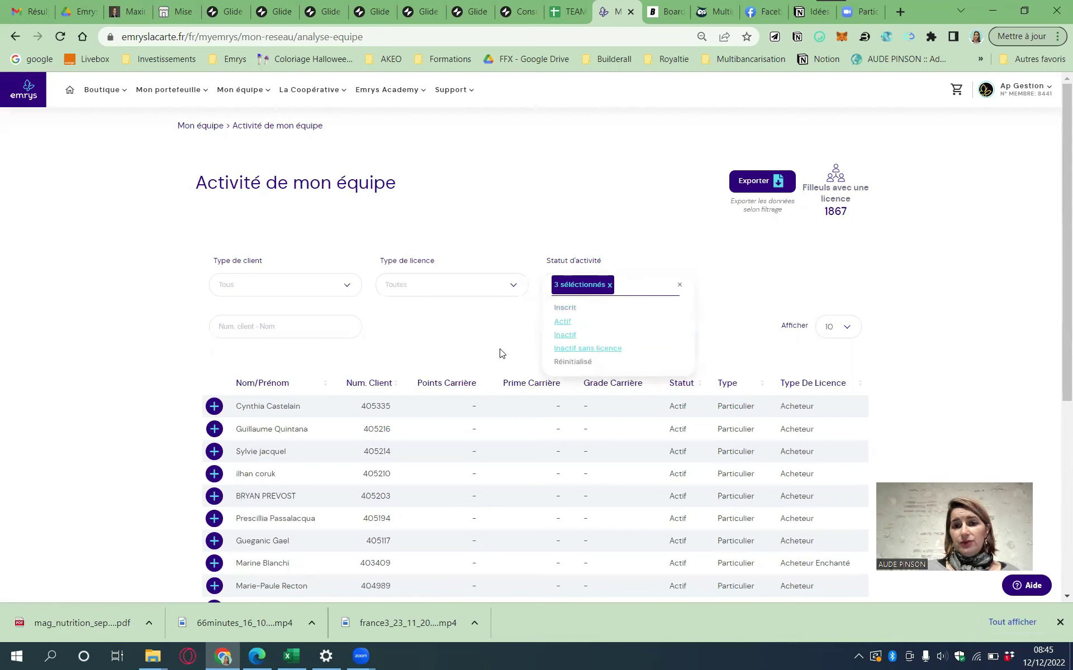
Step: Search the team list by a member's first name and look through the matching rows
{"action": "left_click", "coordinate": [269, 326]}
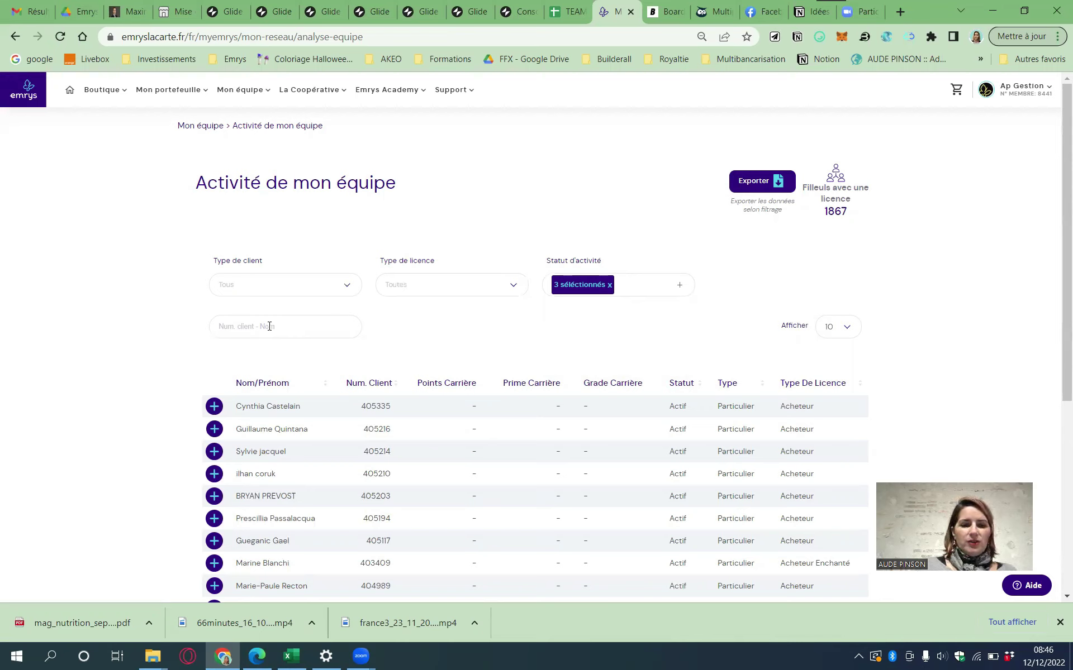
{"action": "type", "text": "CE"}
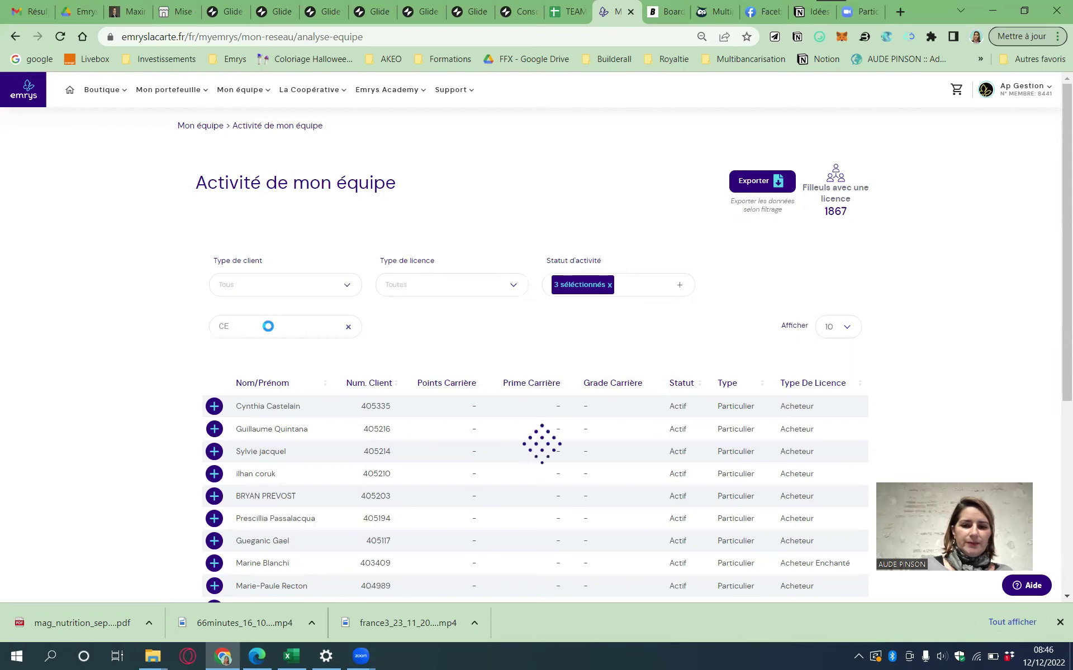
{"action": "type", "text": "KINE"}
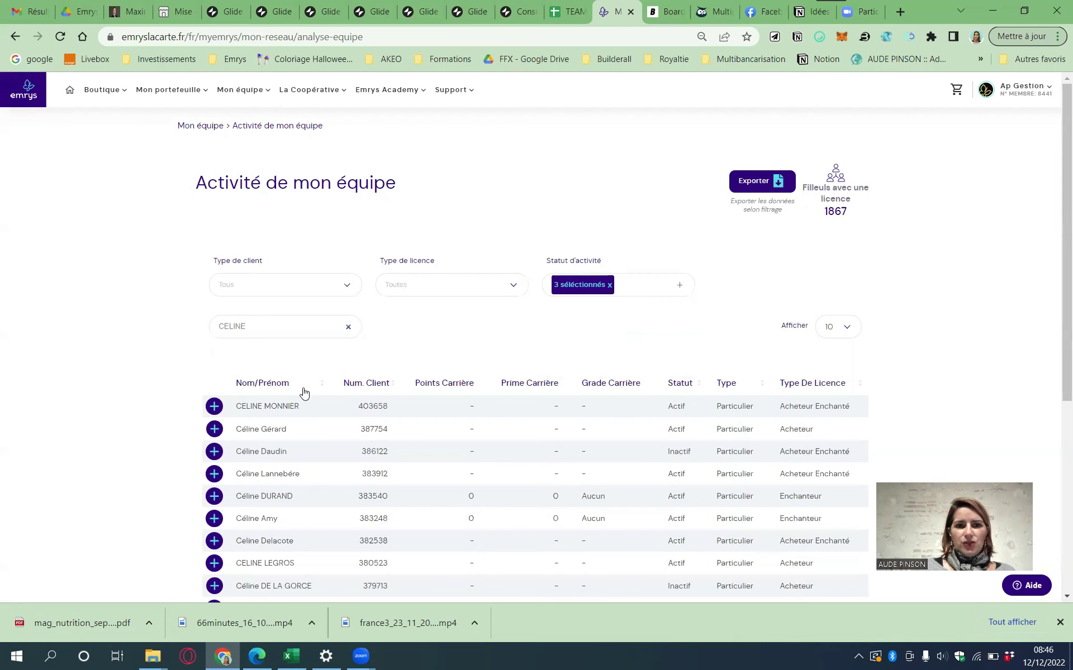
{"action": "scroll", "coordinate": [397, 529], "scroll_direction": "down", "scroll_amount": 2}
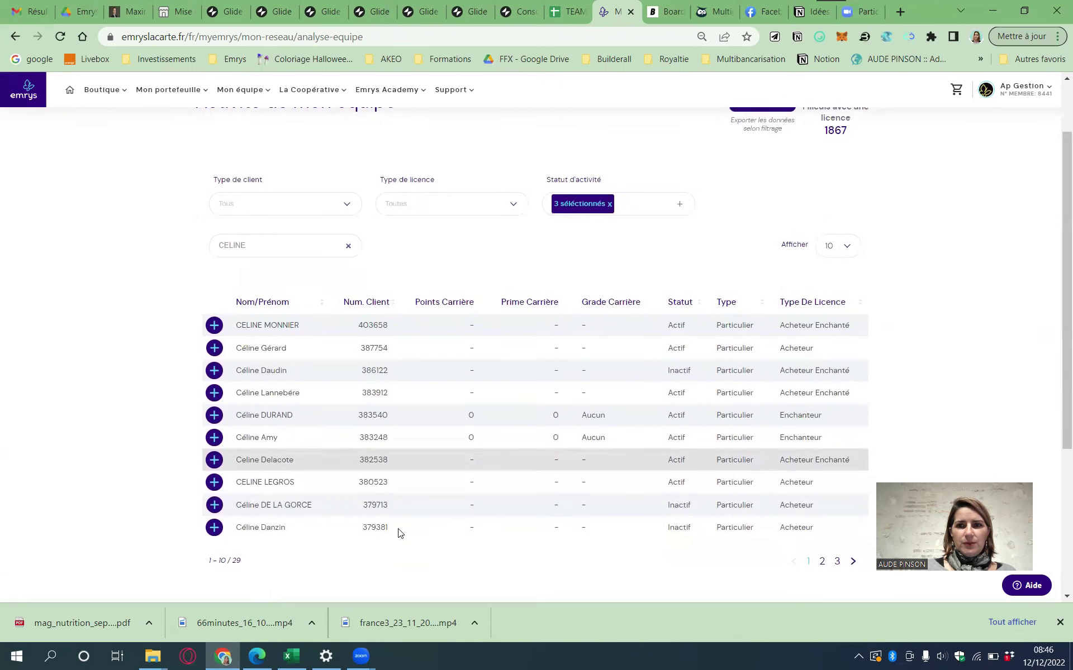
{"action": "scroll", "coordinate": [399, 533], "scroll_direction": "up", "scroll_amount": 1}
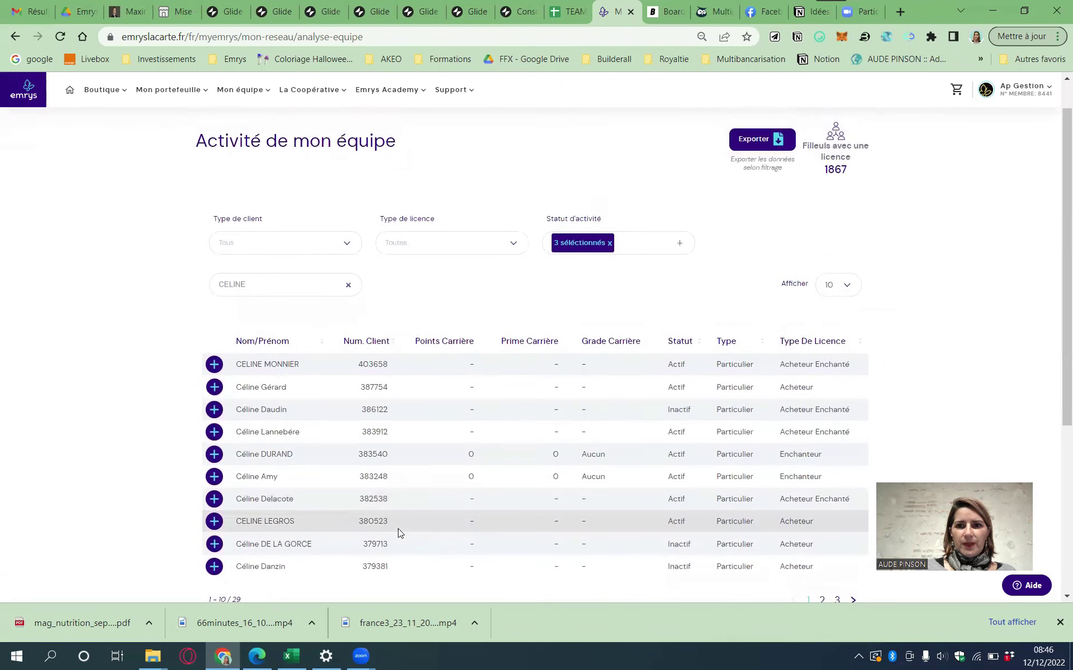
Step: Display 100 rows per page and review the statuses and licence types of the matching members
{"action": "left_click", "coordinate": [848, 289]}
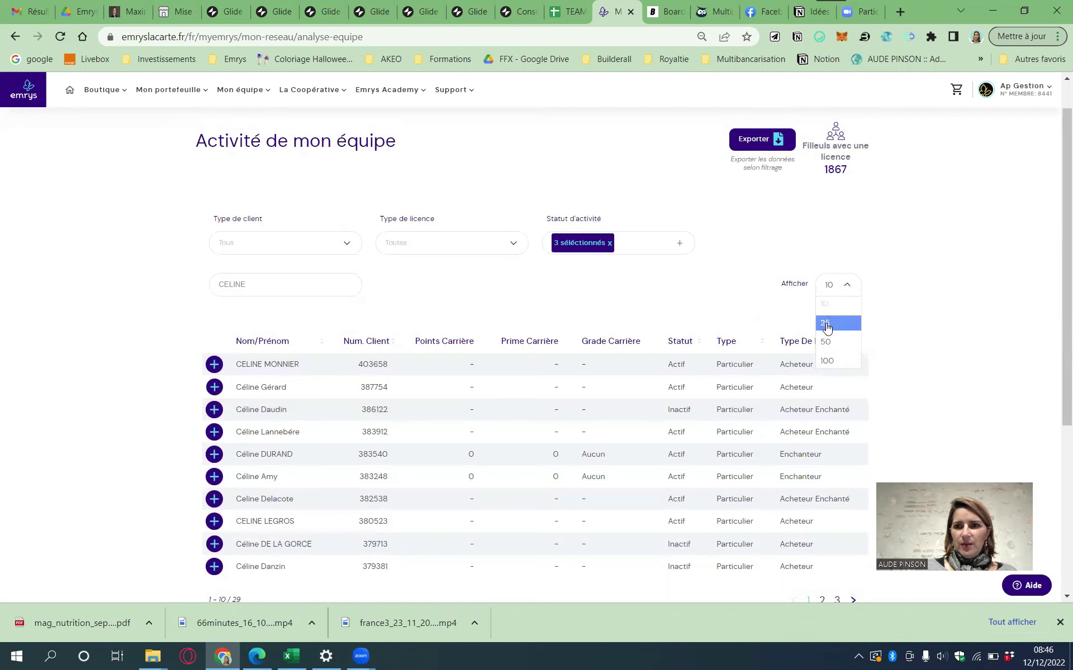
{"action": "left_click", "coordinate": [831, 362]}
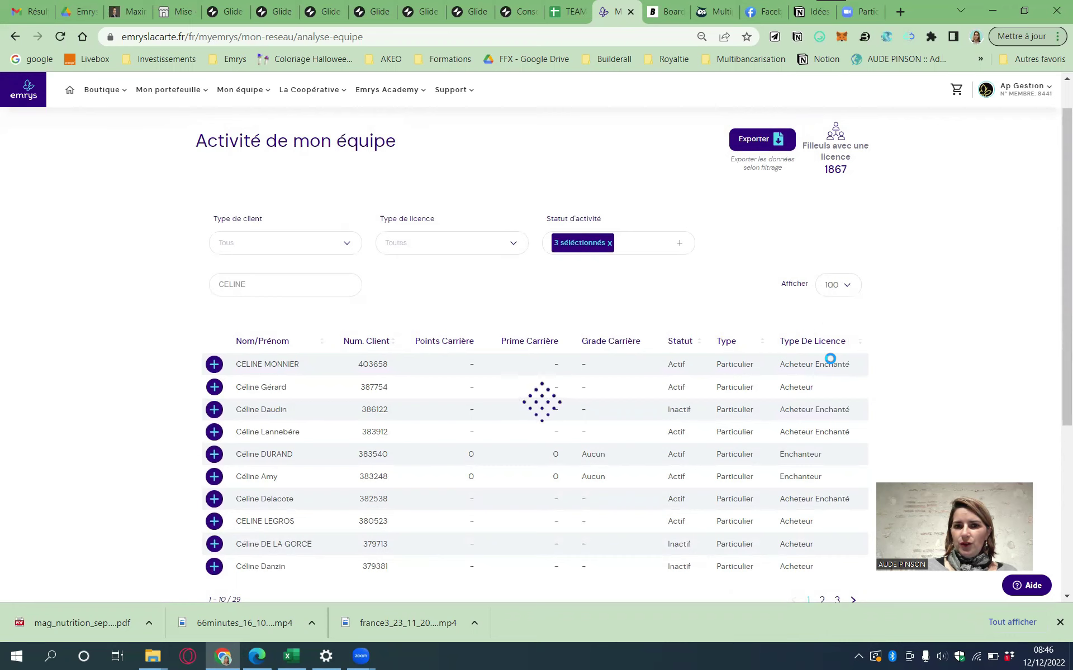
{"action": "scroll", "coordinate": [567, 531], "scroll_direction": "down", "scroll_amount": 10}
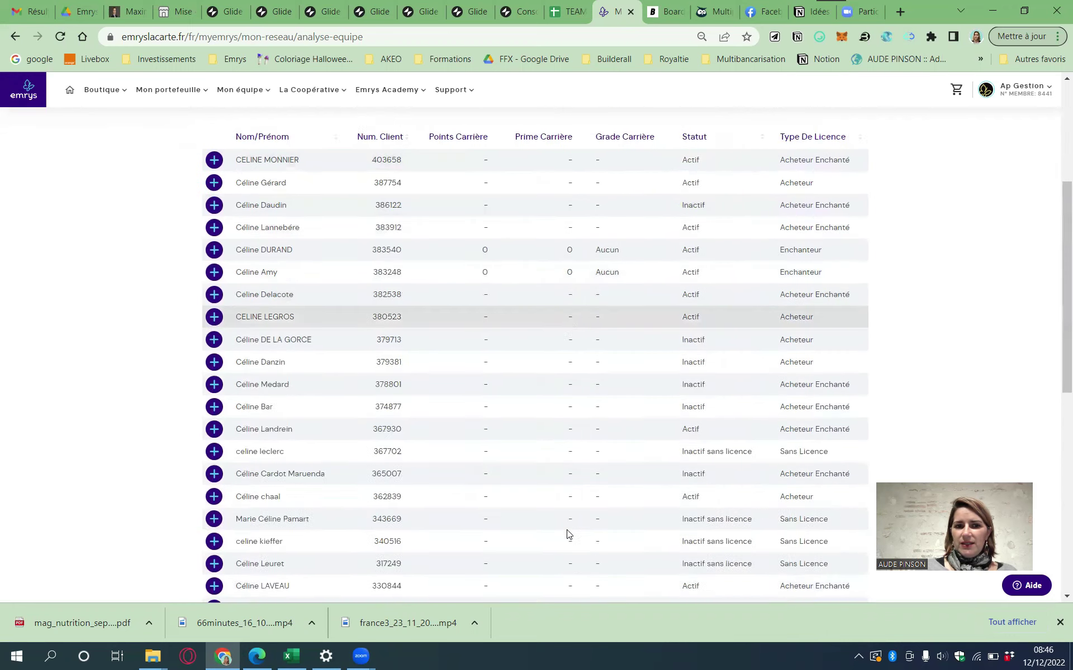
{"action": "scroll", "coordinate": [567, 532], "scroll_direction": "up", "scroll_amount": 1}
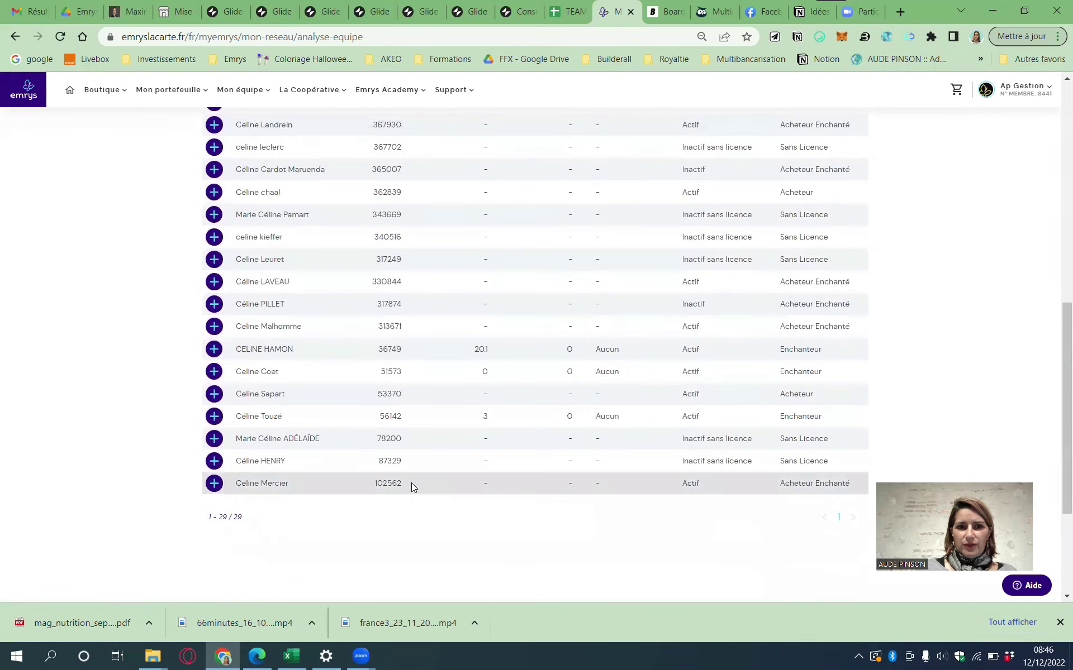
{"action": "scroll", "coordinate": [412, 483], "scroll_direction": "up", "scroll_amount": 7}
{"action": "scroll", "coordinate": [412, 487], "scroll_direction": "up", "scroll_amount": 2}
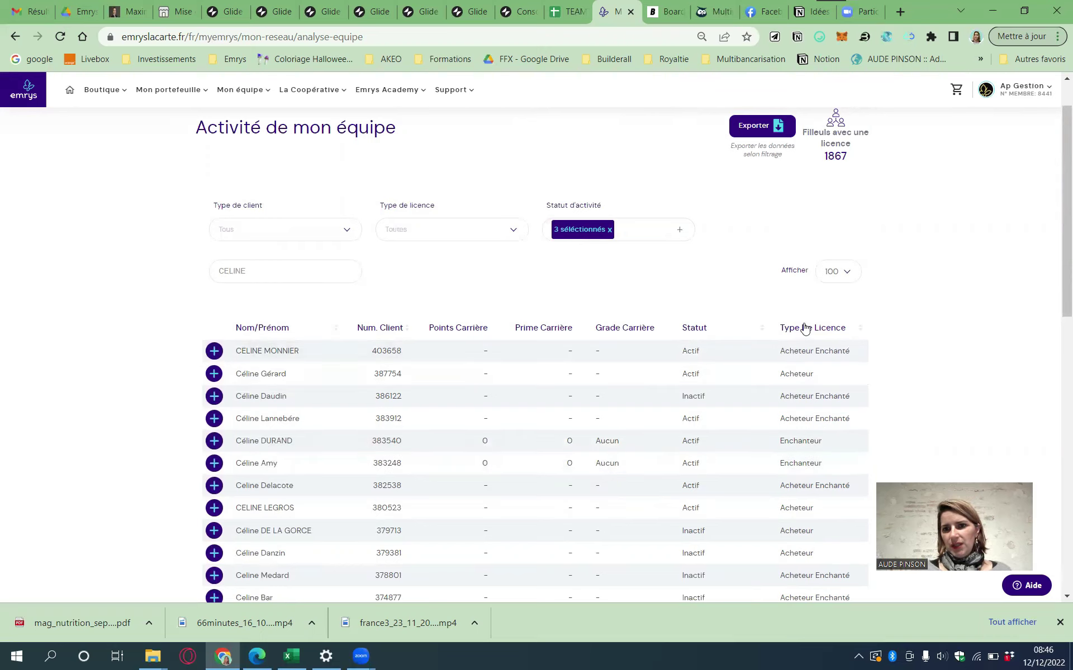
{"action": "scroll", "coordinate": [821, 437], "scroll_direction": "down", "scroll_amount": 3}
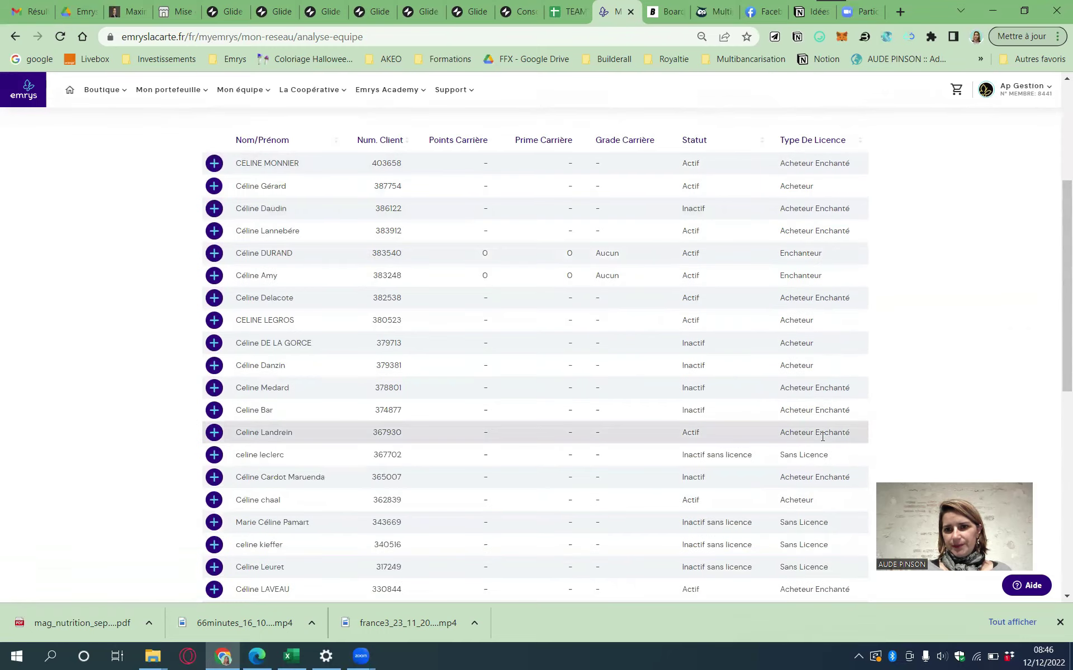
{"action": "scroll", "coordinate": [821, 437], "scroll_direction": "down", "scroll_amount": 3}
{"action": "scroll", "coordinate": [821, 436], "scroll_direction": "up", "scroll_amount": 6}
{"action": "scroll", "coordinate": [822, 437], "scroll_direction": "up", "scroll_amount": 1}
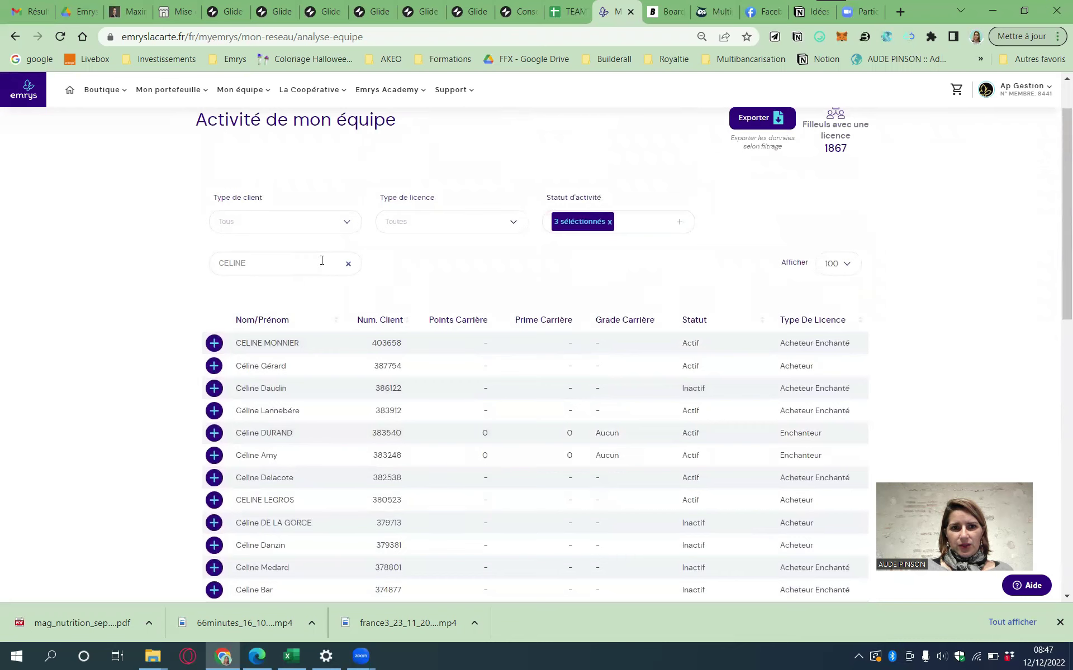
Step: Clear the name search, and expand and collapse the details of the first two members in the list
{"action": "left_click", "coordinate": [347, 263]}
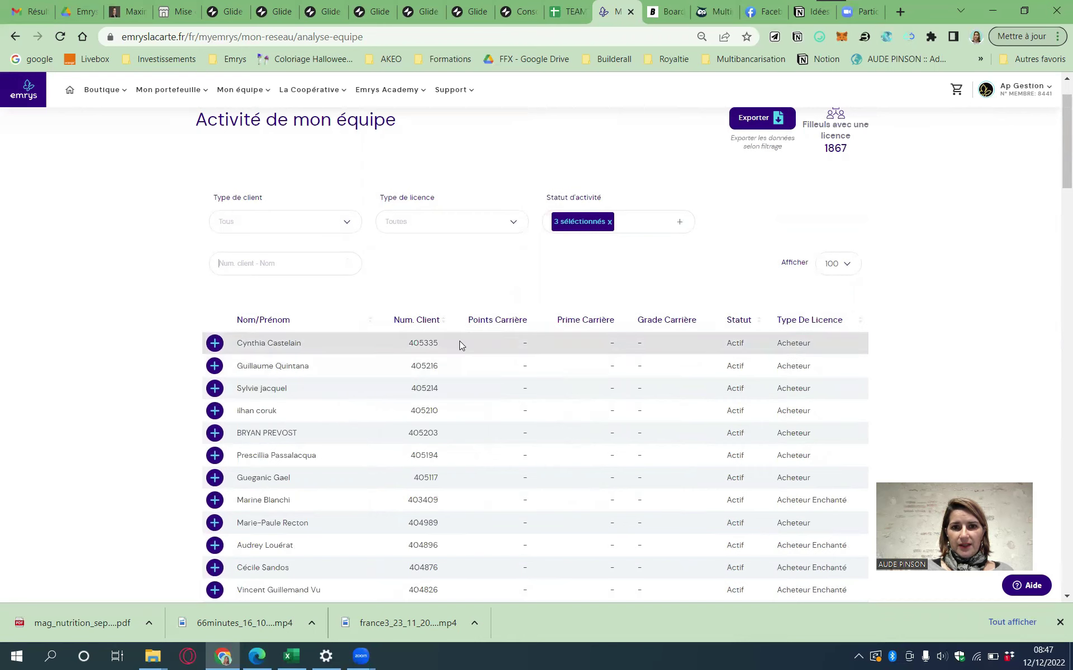
{"action": "left_click", "coordinate": [214, 343]}
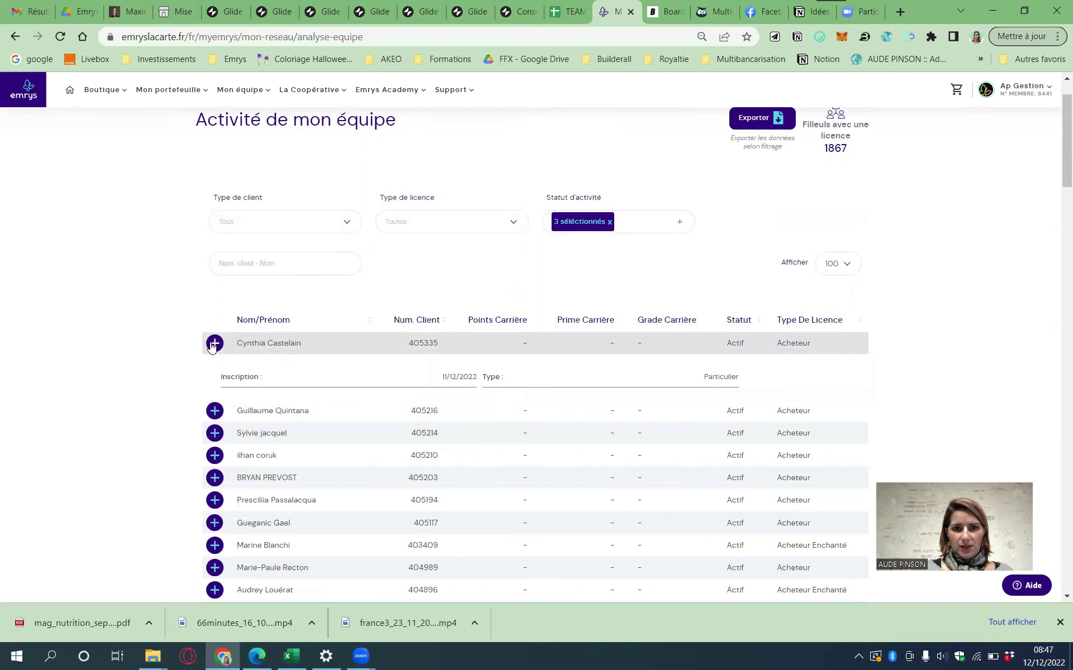
{"action": "left_click", "coordinate": [213, 344]}
{"action": "left_click", "coordinate": [215, 366]}
{"action": "left_click", "coordinate": [215, 367]}
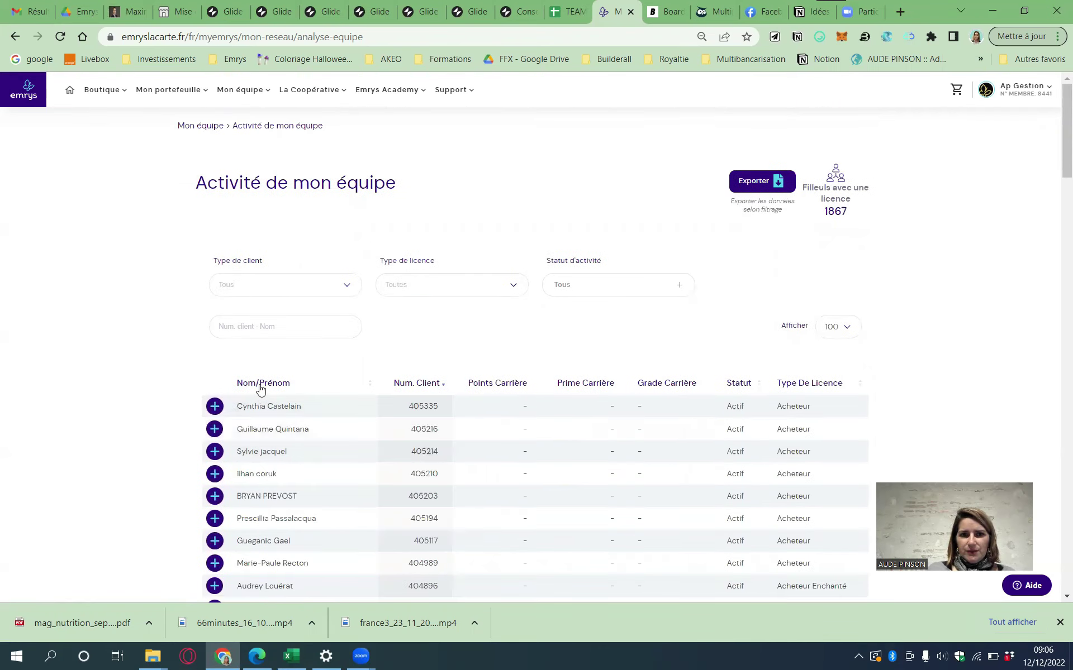
Step: Sort the members by client number in ascending order, switch back to descending, and look over the most recent members
{"action": "scroll", "coordinate": [350, 393], "scroll_direction": "down", "scroll_amount": 1}
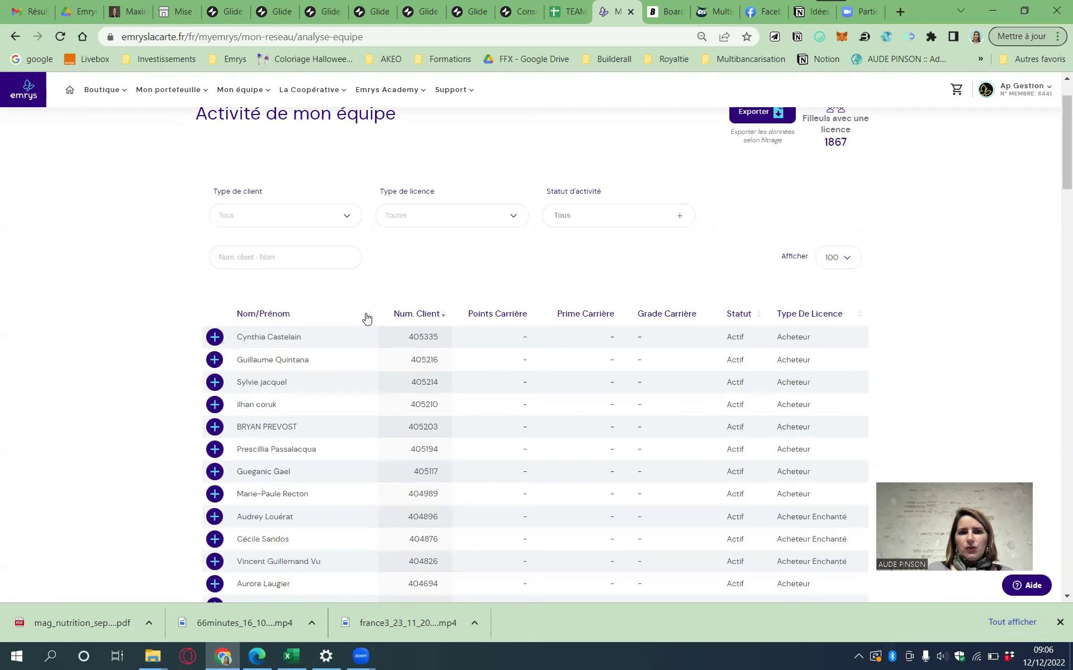
{"action": "left_click", "coordinate": [442, 313]}
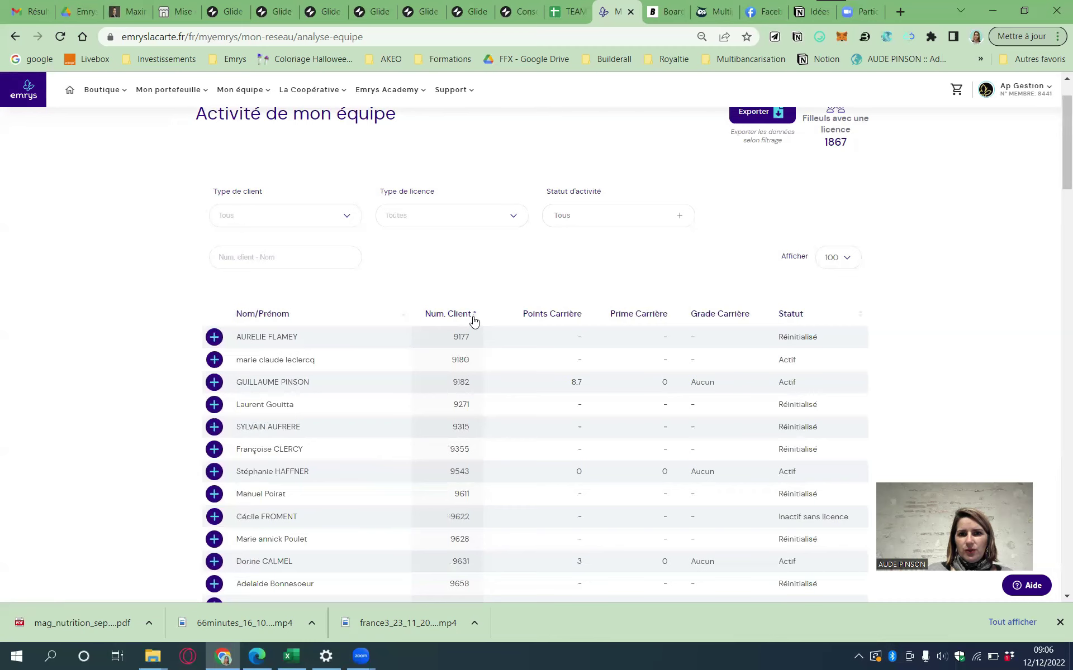
{"action": "left_click", "coordinate": [473, 315]}
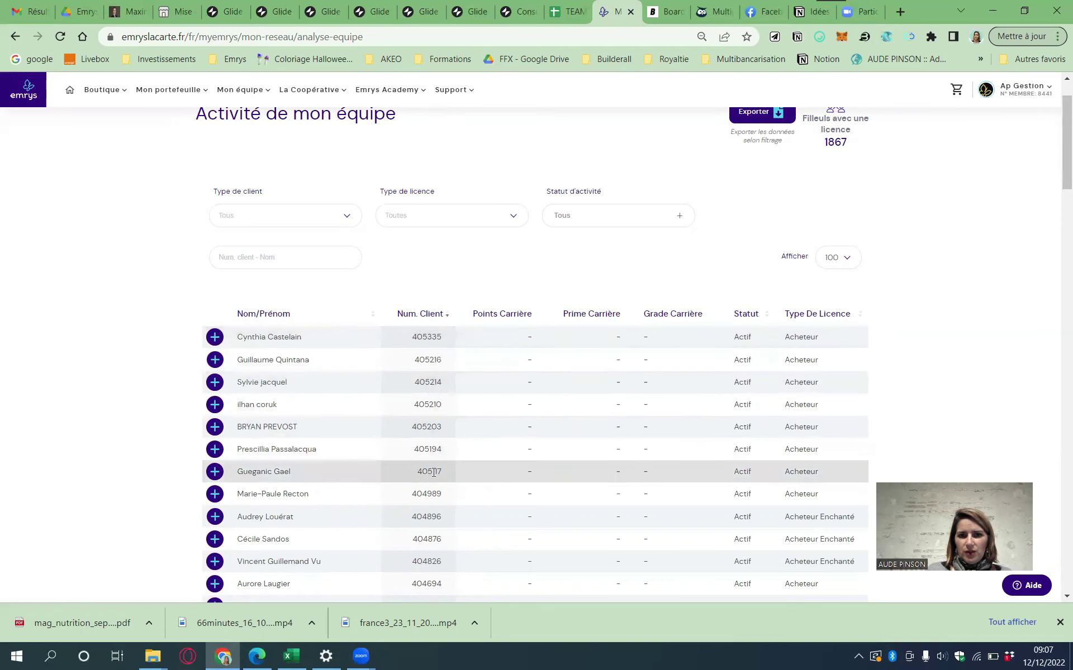
{"action": "scroll", "coordinate": [434, 473], "scroll_direction": "down", "scroll_amount": 3}
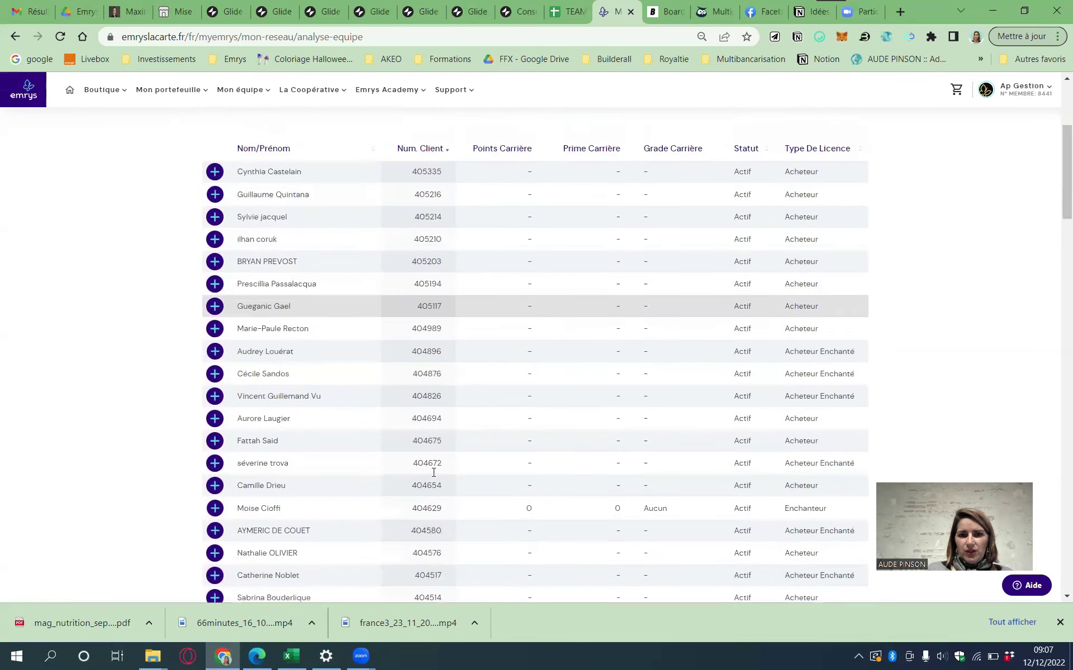
{"action": "scroll", "coordinate": [433, 473], "scroll_direction": "up", "scroll_amount": 4}
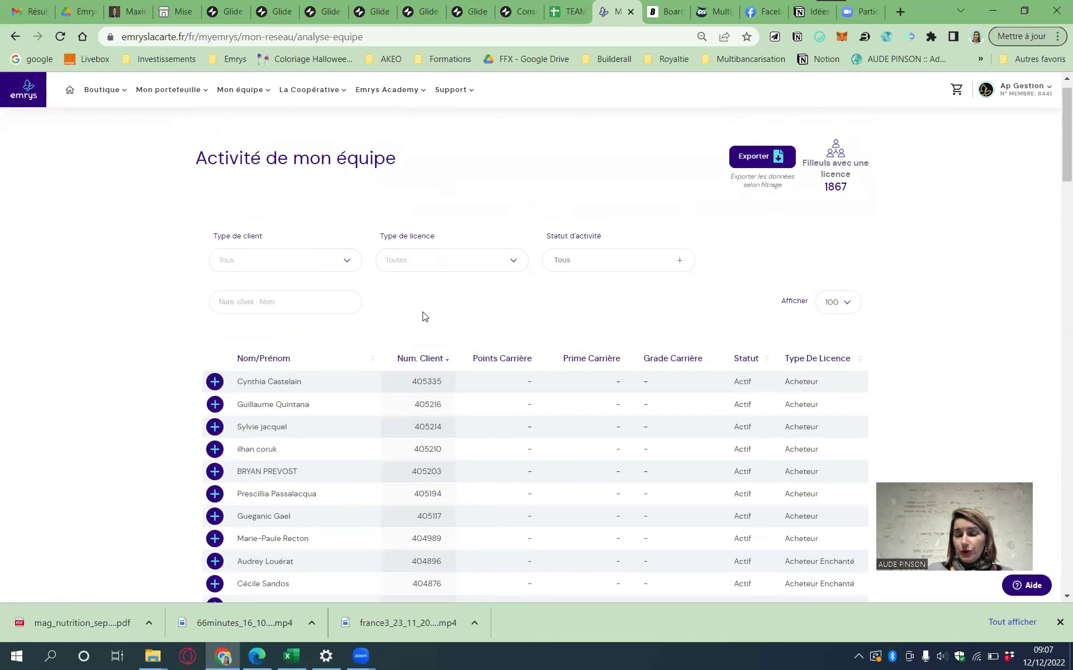
Step: Filter the team list to the Enchanteur licence type and sort it by ascending client number
{"action": "left_click", "coordinate": [515, 263]}
{"action": "left_click", "coordinate": [399, 328]}
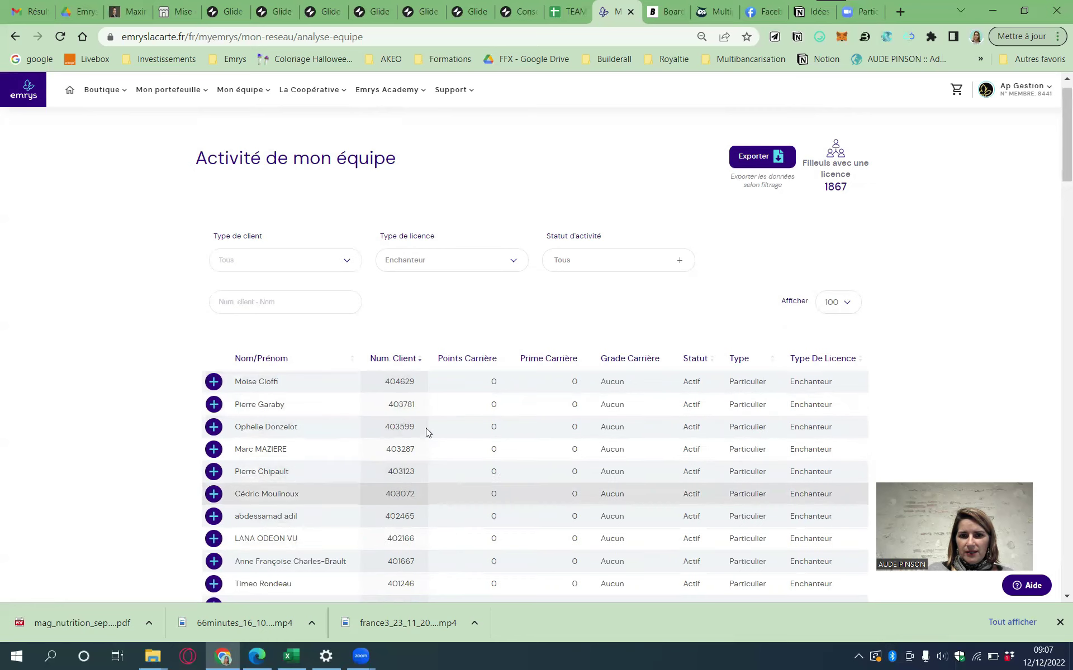
{"action": "left_click", "coordinate": [420, 360]}
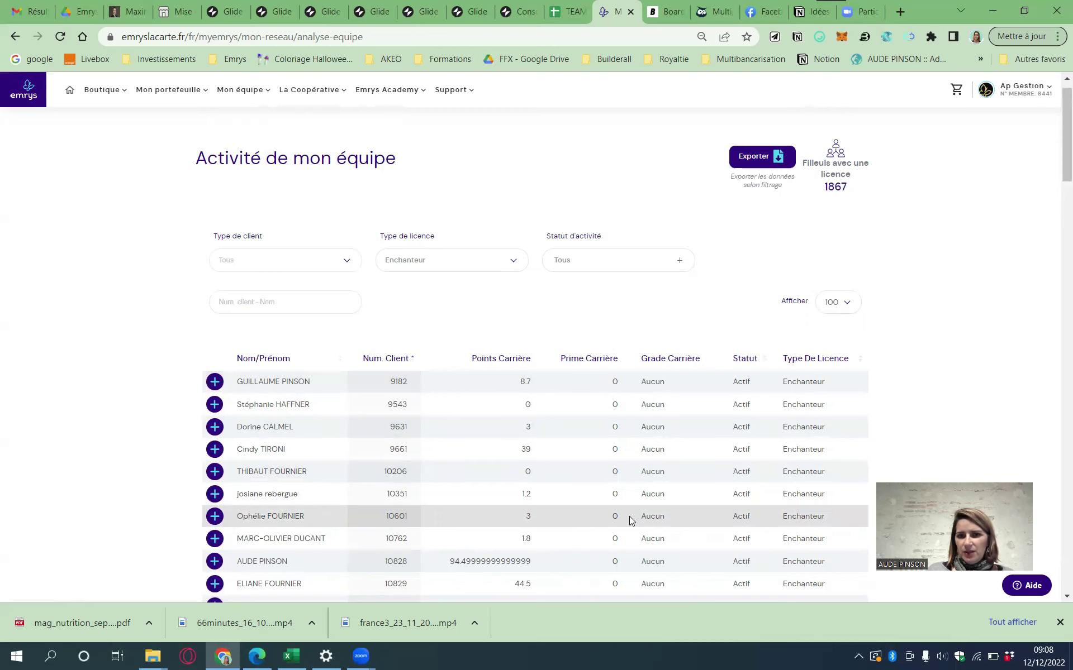
Step: Examine the career points, career bonuses and career grades of the Enchanteur members down the list
{"action": "scroll", "coordinate": [576, 550], "scroll_direction": "down", "scroll_amount": 1}
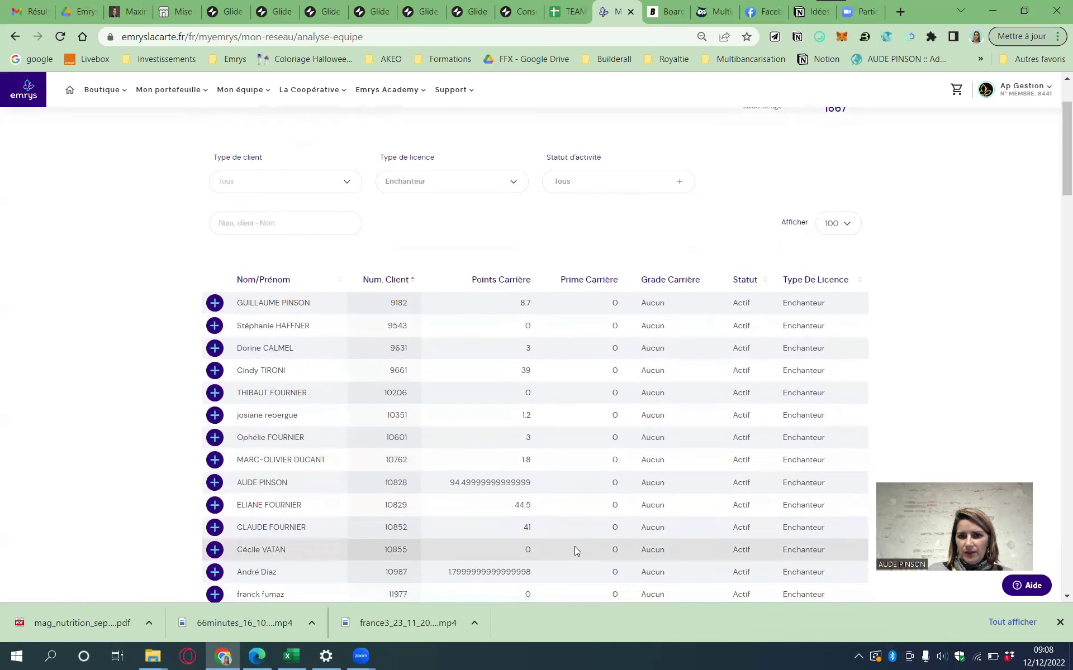
{"action": "scroll", "coordinate": [574, 550], "scroll_direction": "down", "scroll_amount": 1}
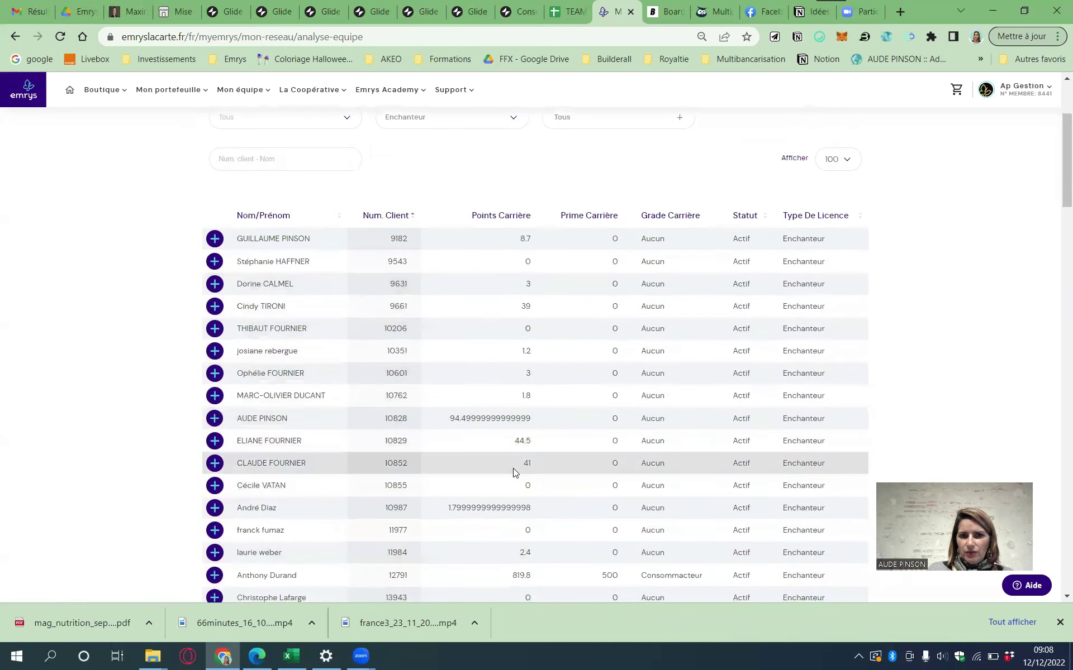
{"action": "scroll", "coordinate": [515, 472], "scroll_direction": "down", "scroll_amount": 3}
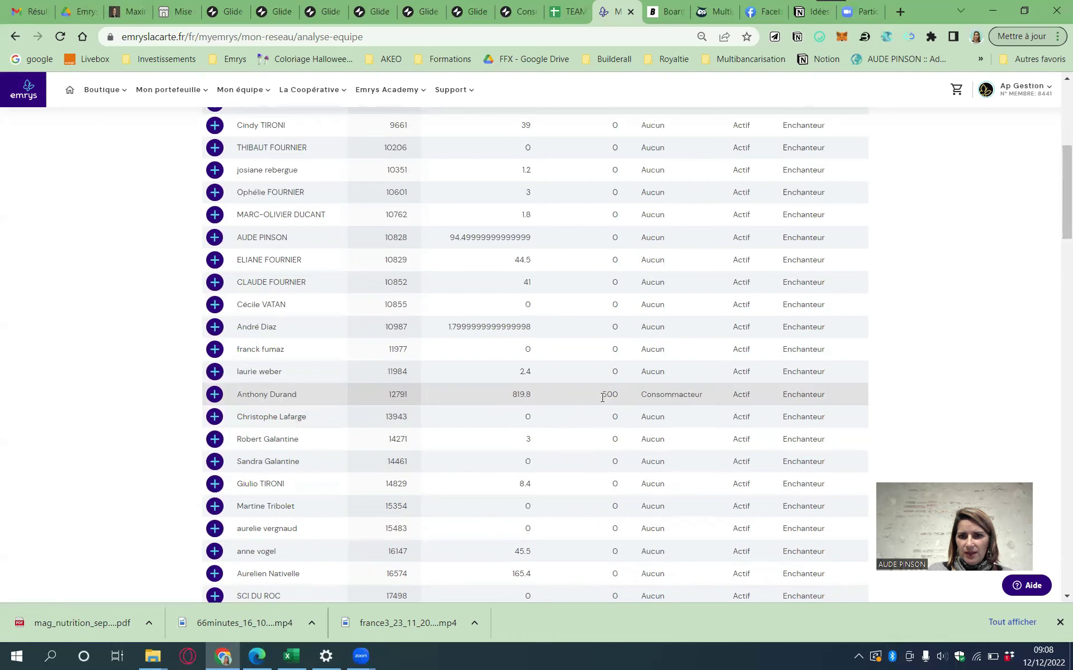
{"action": "scroll", "coordinate": [609, 481], "scroll_direction": "down", "scroll_amount": 3}
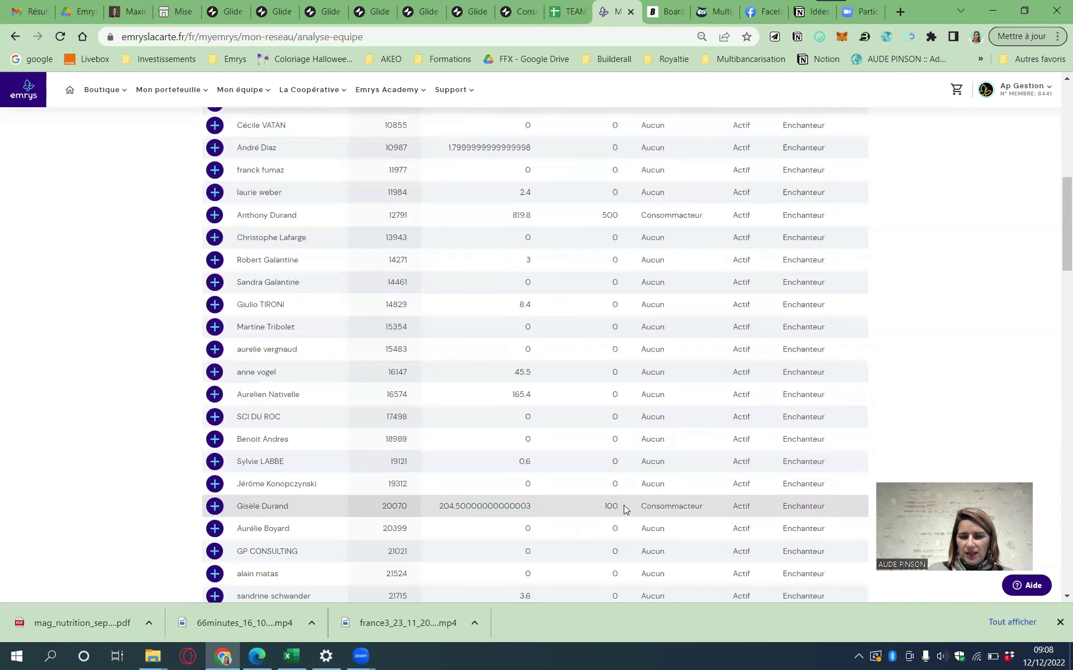
{"action": "scroll", "coordinate": [616, 565], "scroll_direction": "down", "scroll_amount": 3}
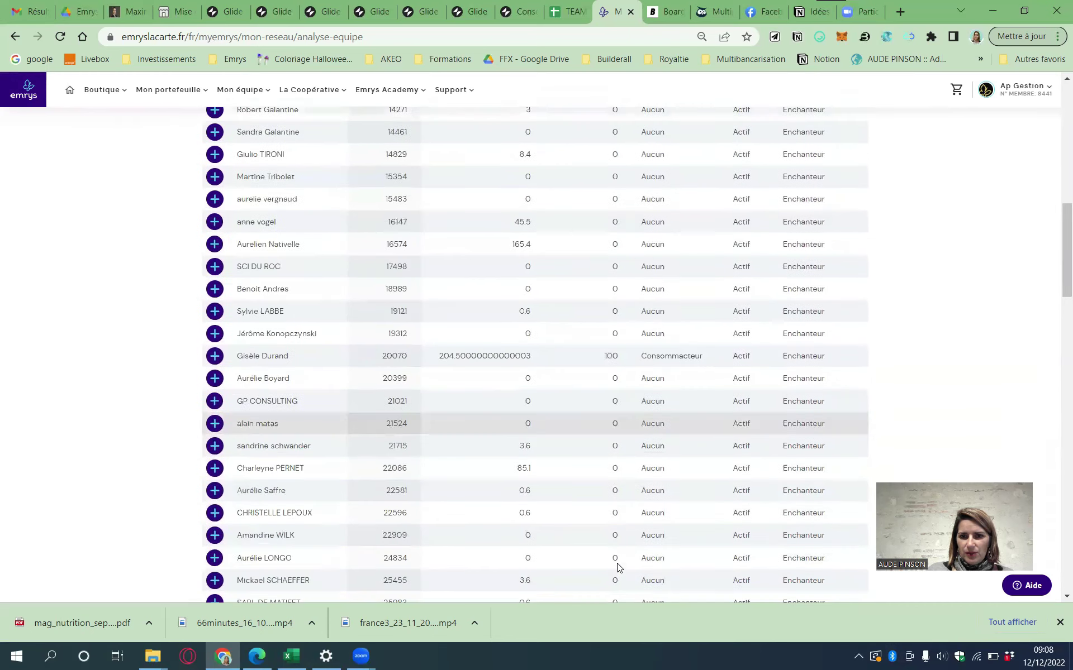
{"action": "scroll", "coordinate": [617, 565], "scroll_direction": "down", "scroll_amount": 6}
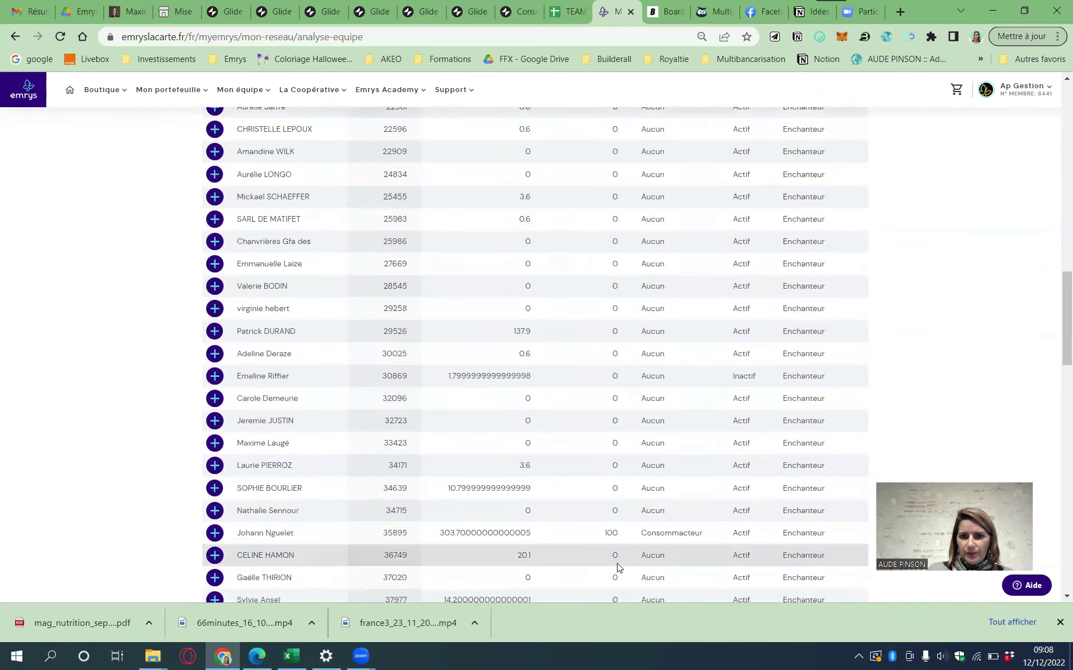
{"action": "scroll", "coordinate": [617, 567], "scroll_direction": "down", "scroll_amount": 1}
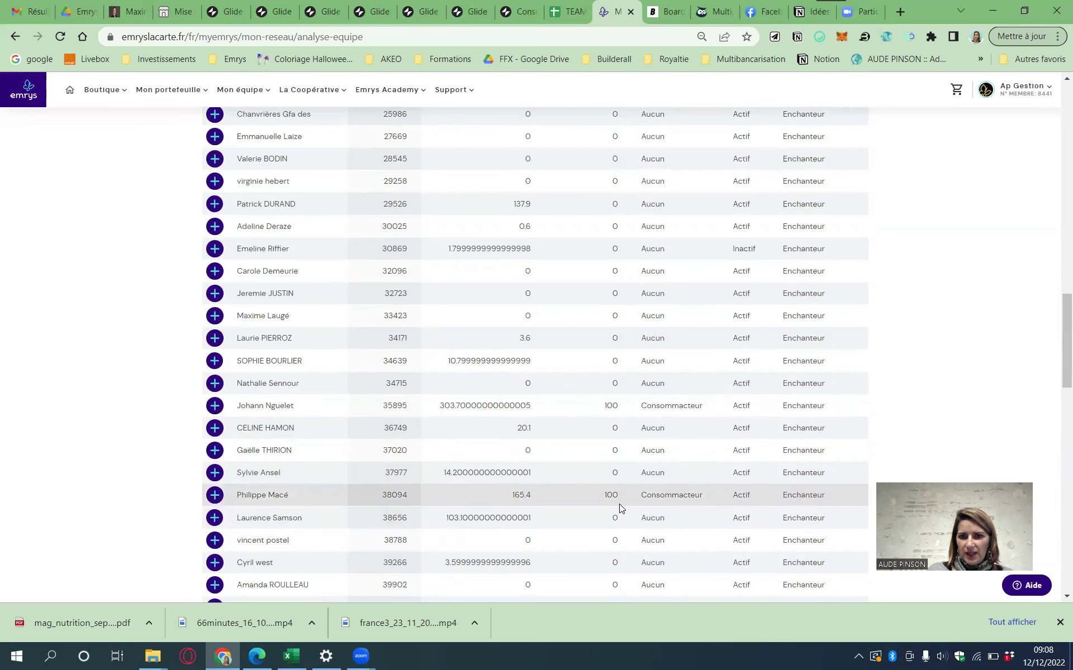
{"action": "scroll", "coordinate": [611, 523], "scroll_direction": "down", "scroll_amount": 12}
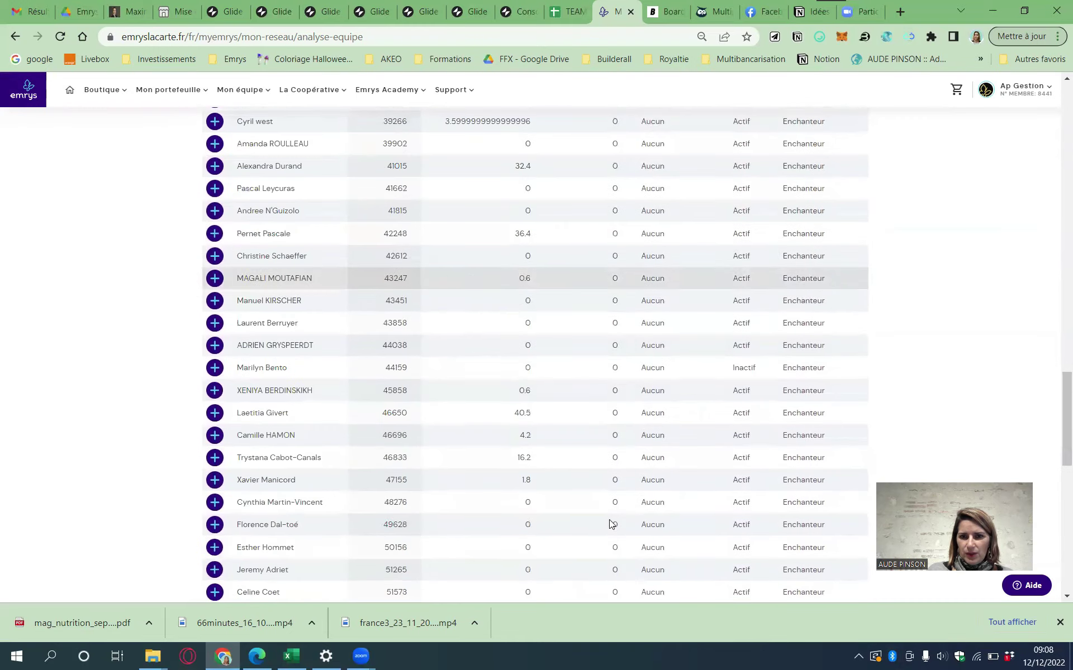
Step: Open the second page of the Enchanteur members list and review its career points, bonuses and grades from the end back to the beginning
{"action": "scroll", "coordinate": [610, 523], "scroll_direction": "down", "scroll_amount": 5}
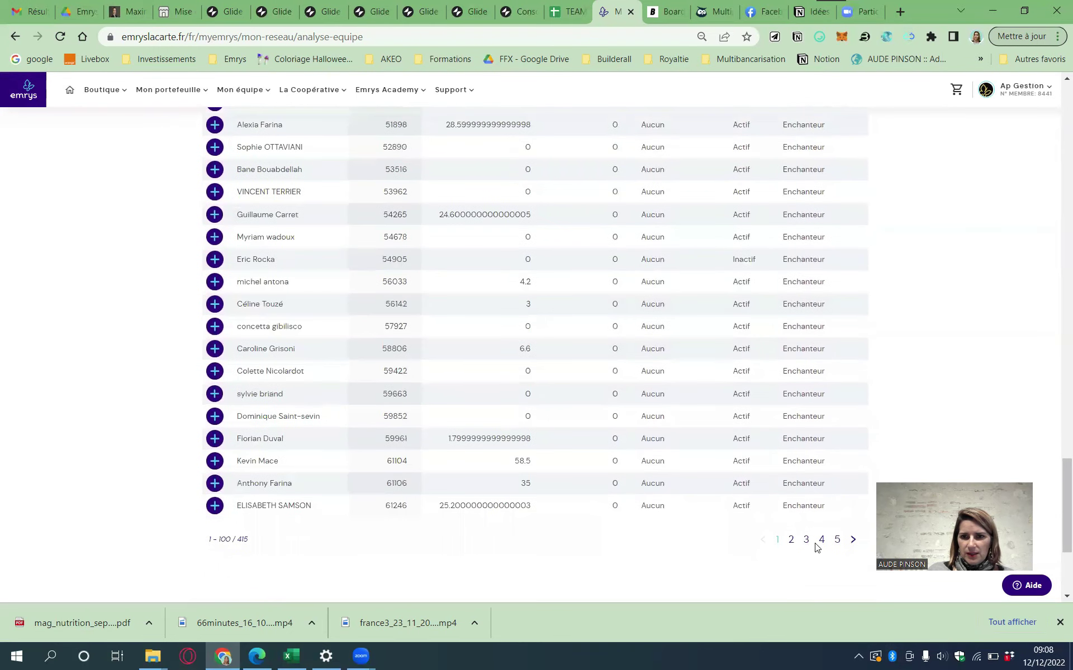
{"action": "left_click", "coordinate": [792, 540]}
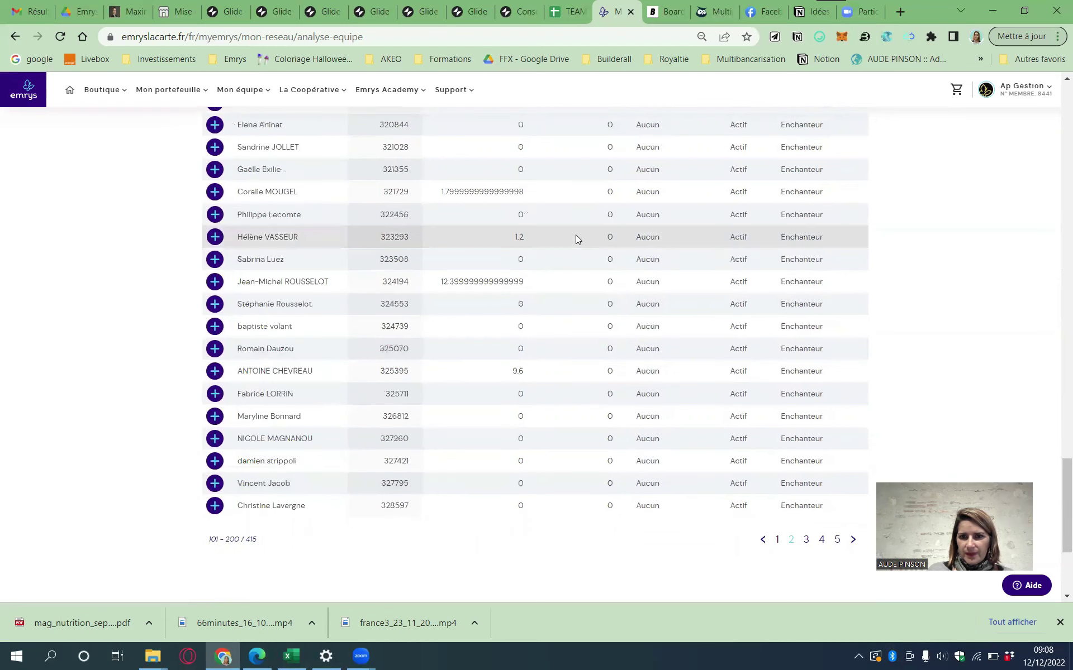
{"action": "scroll", "coordinate": [577, 240], "scroll_direction": "up", "scroll_amount": 10}
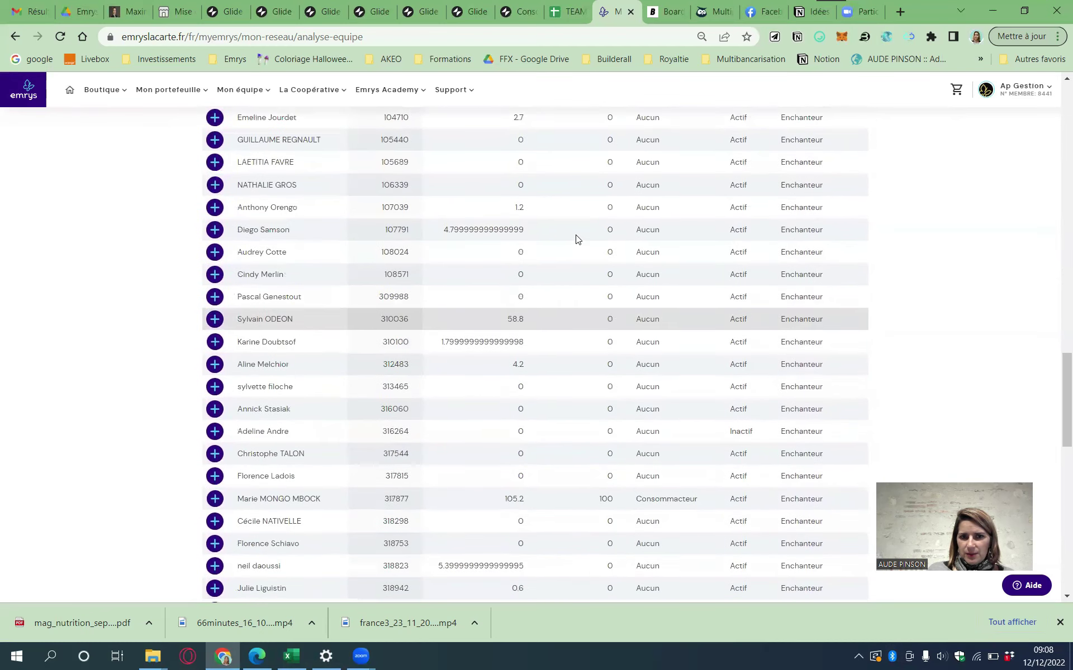
{"action": "scroll", "coordinate": [577, 239], "scroll_direction": "up", "scroll_amount": 10}
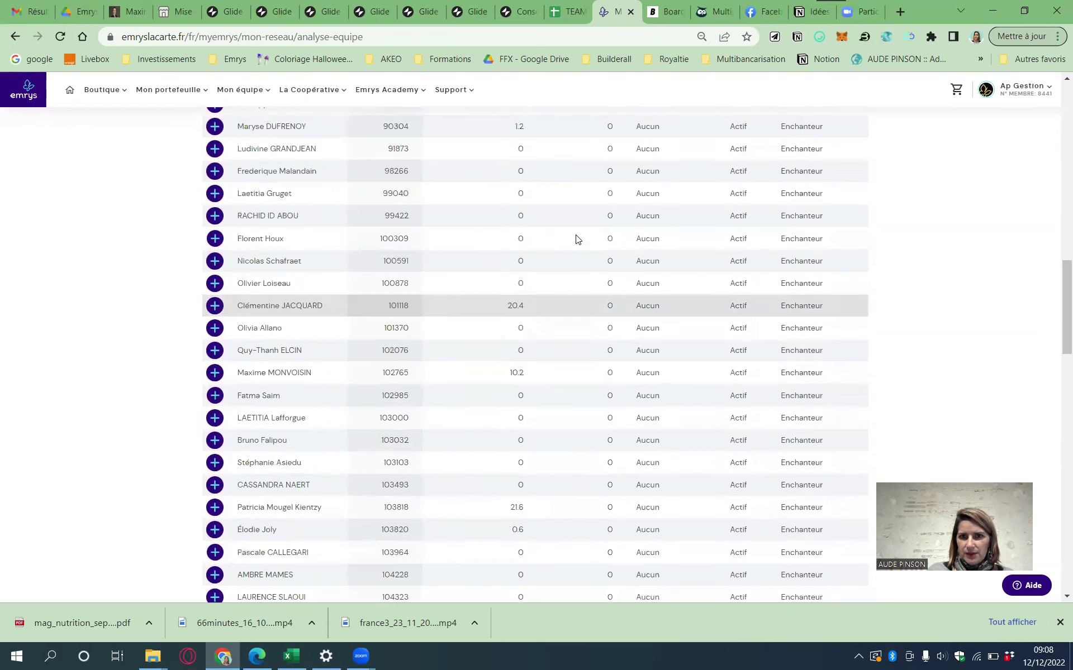
{"action": "scroll", "coordinate": [577, 240], "scroll_direction": "up", "scroll_amount": 10}
{"action": "scroll", "coordinate": [577, 239], "scroll_direction": "up", "scroll_amount": 6}
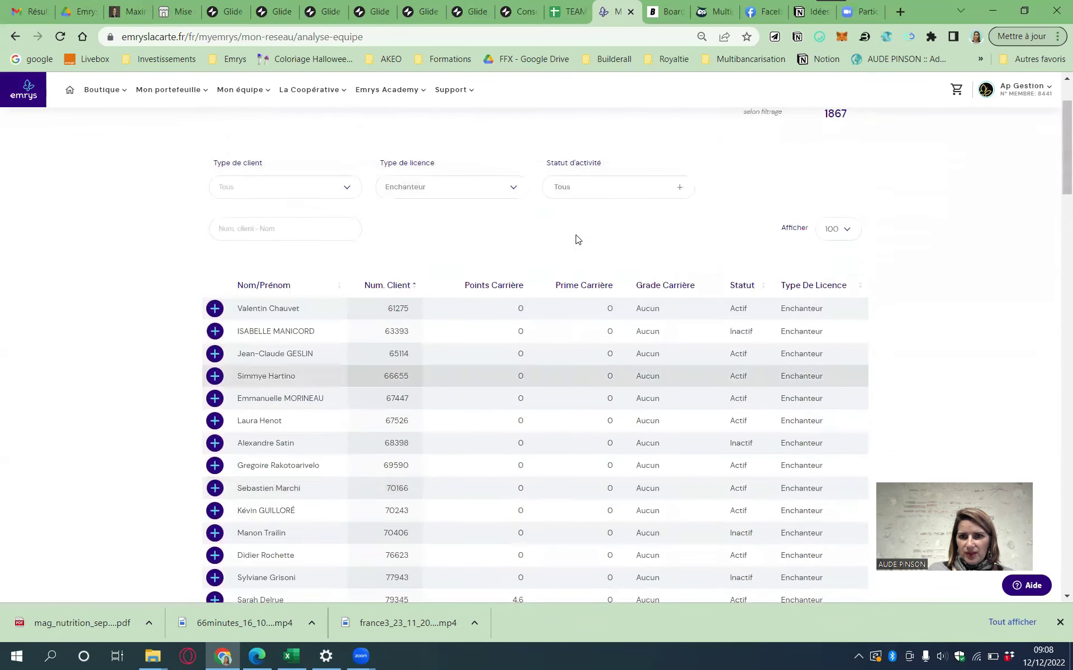
{"action": "scroll", "coordinate": [577, 239], "scroll_direction": "up", "scroll_amount": 1}
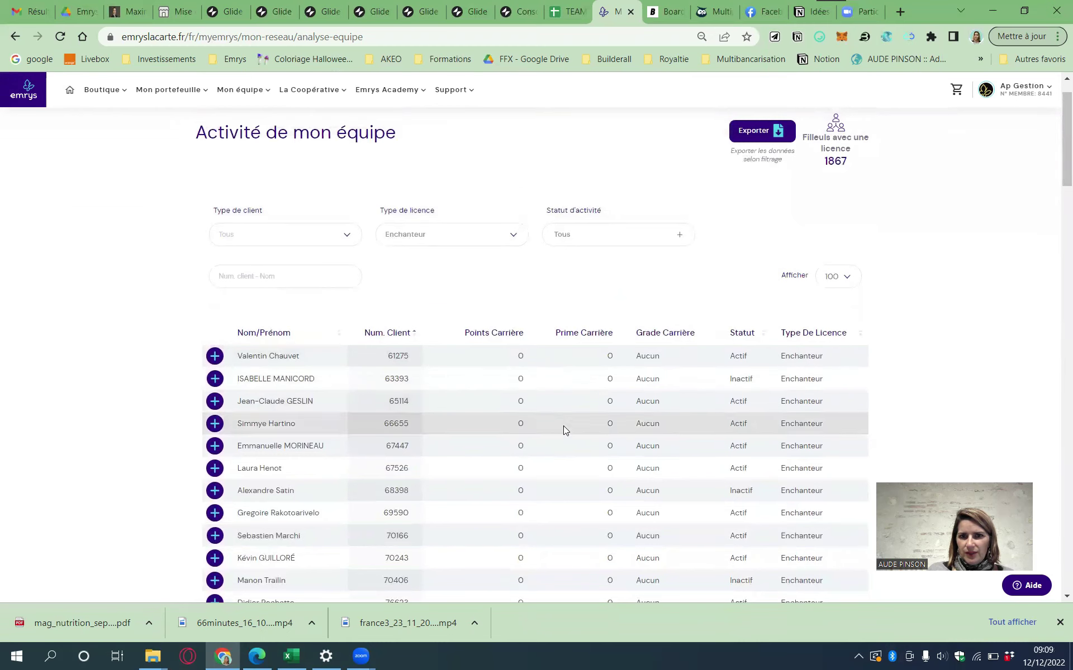
{"action": "scroll", "coordinate": [487, 414], "scroll_direction": "up", "scroll_amount": 1}
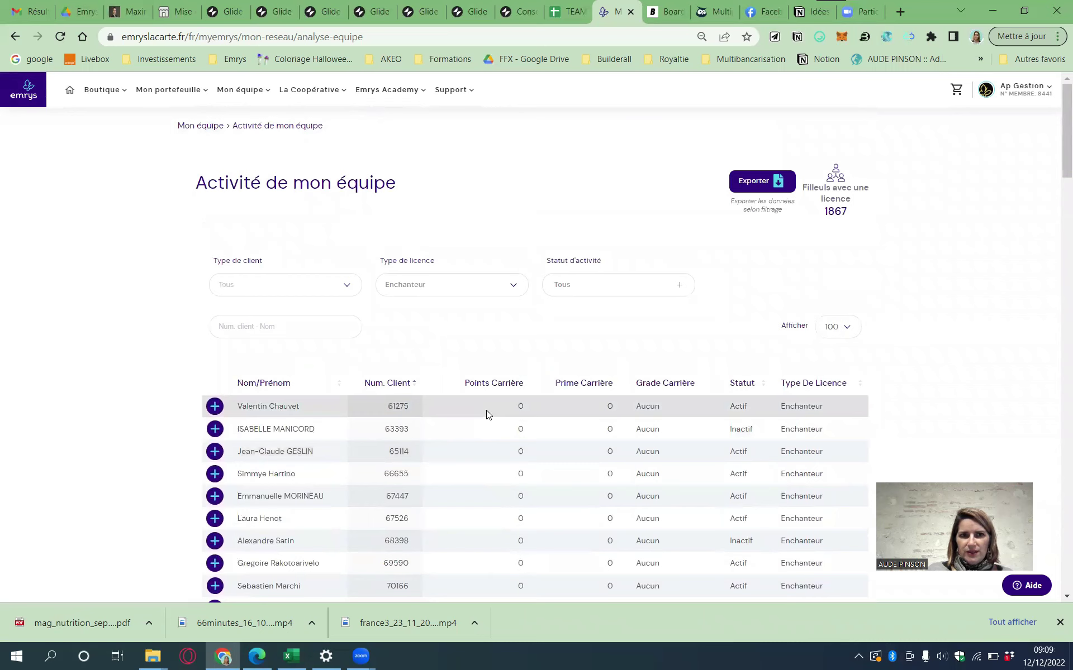
{"action": "mouse_move", "coordinate": [243, 92]}
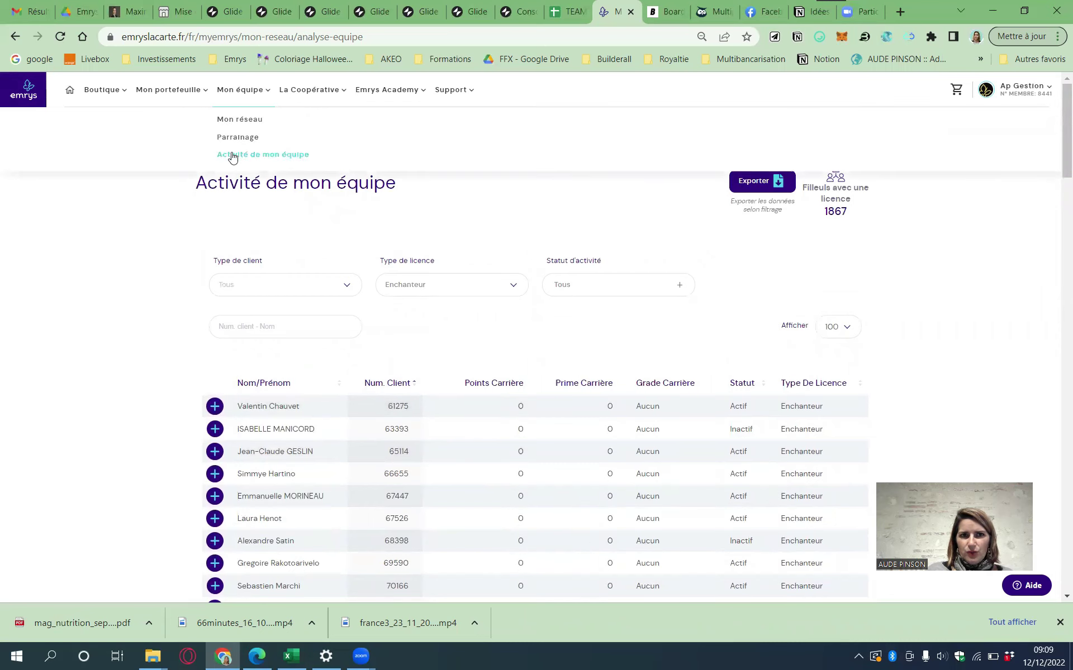